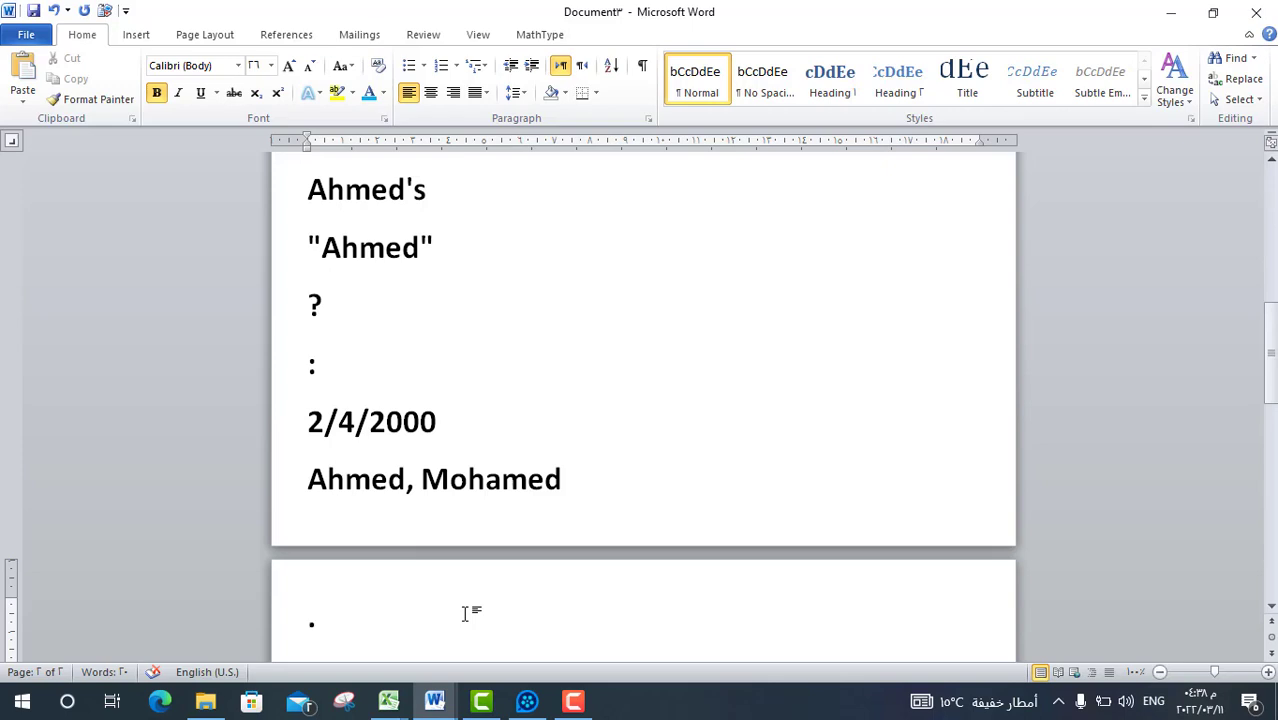
# Type the symbols !, 2, #, $, %, ^ and * in Word, each on its own line.
pyautogui.write('!')
pyautogui.press('Return')
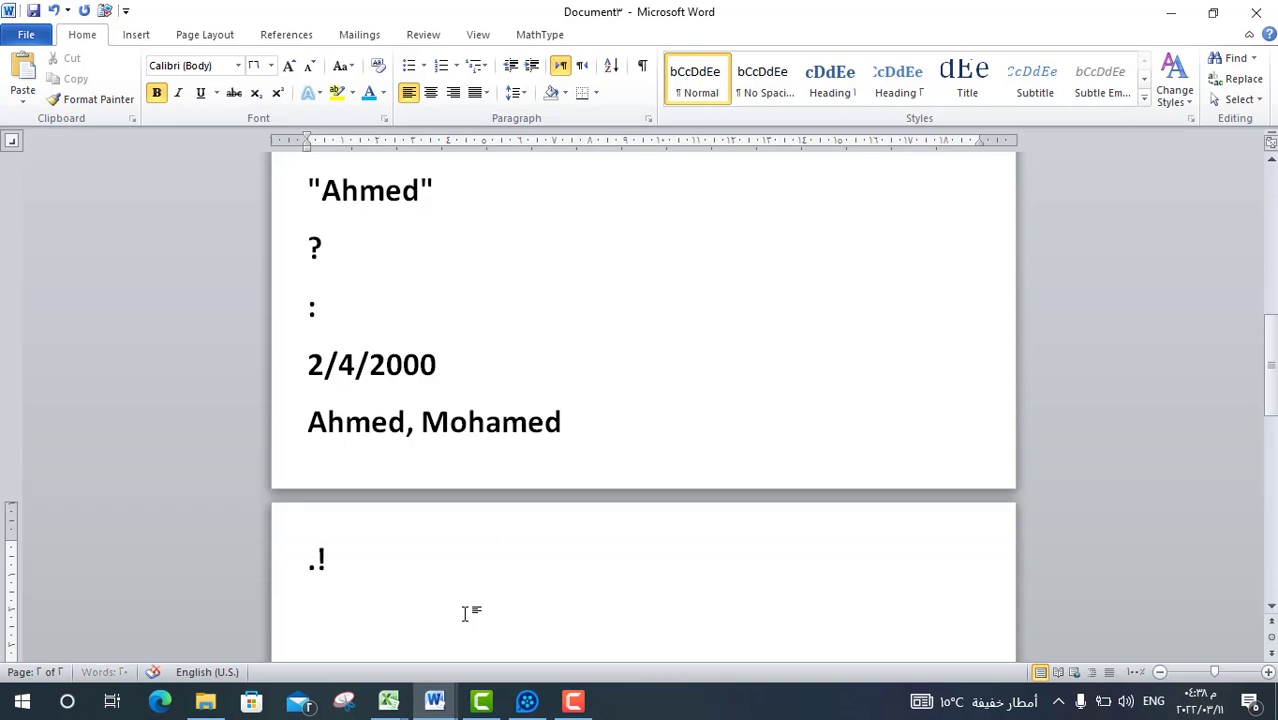
pyautogui.write('2')
pyautogui.press('Return')
pyautogui.write('#')
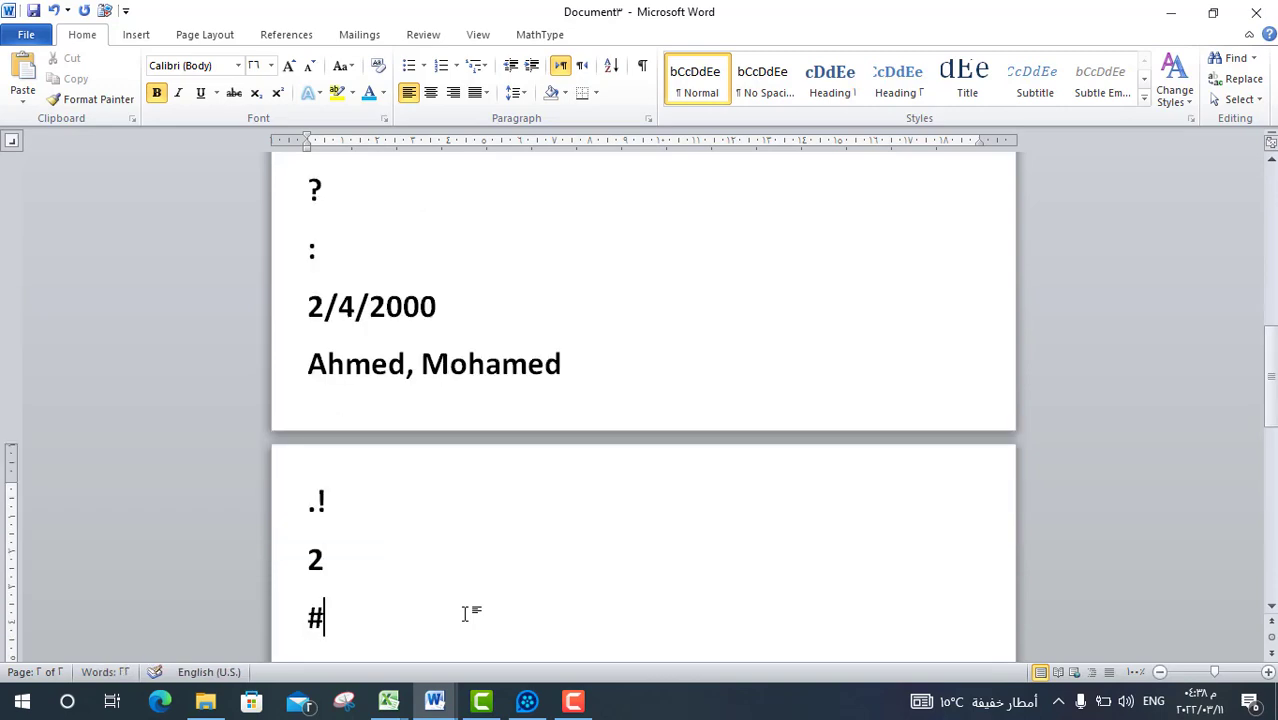
pyautogui.press('Return')
pyautogui.write('$')
pyautogui.press('Return')
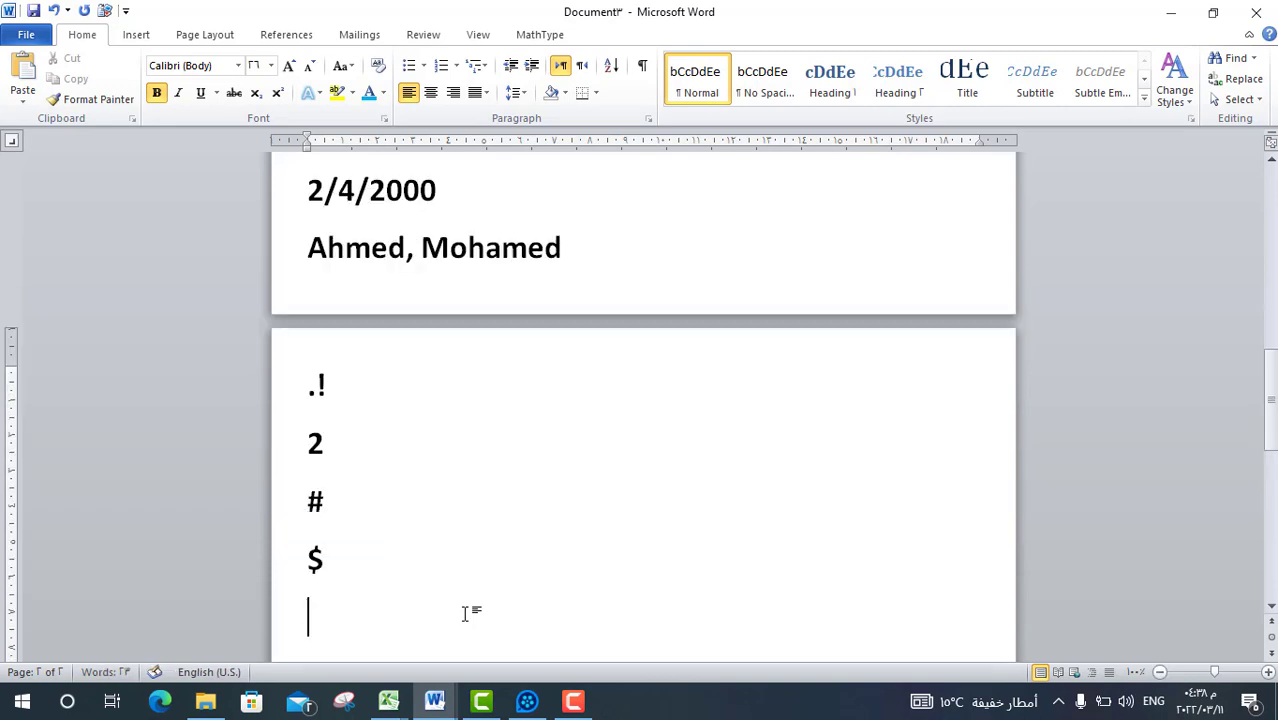
pyautogui.write('%')
pyautogui.press('Return')
pyautogui.write('^')
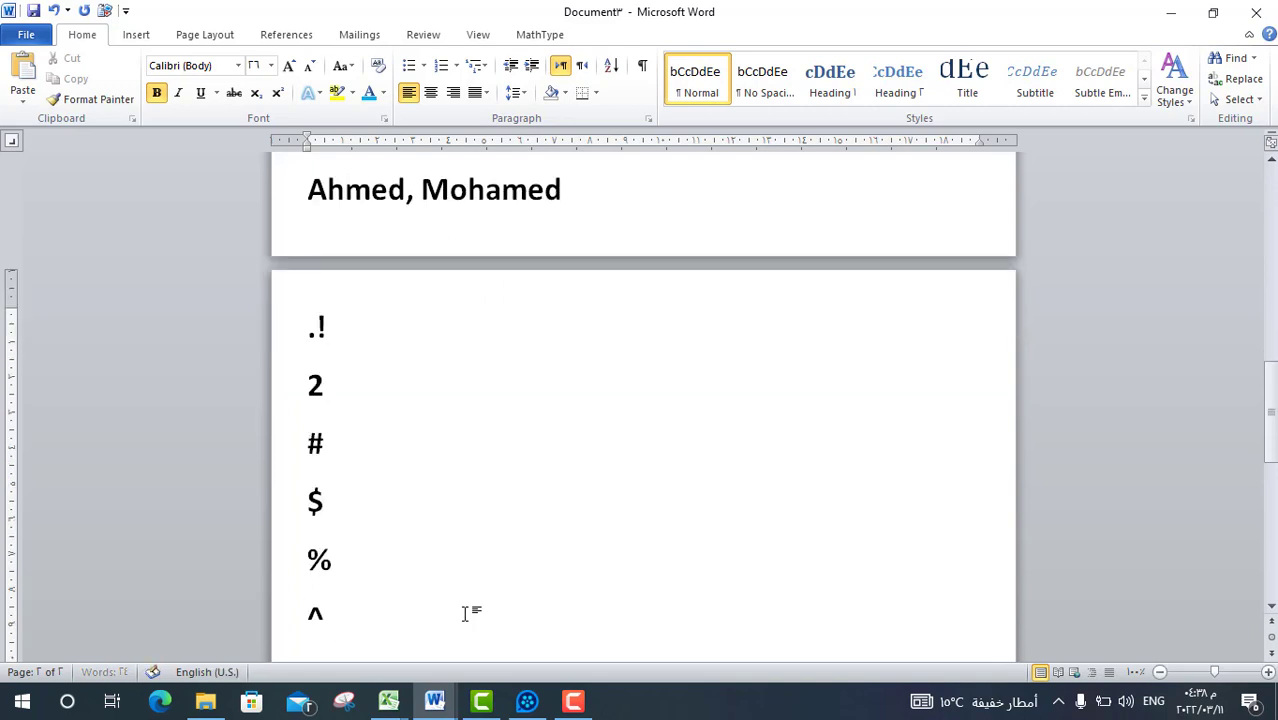
pyautogui.press('Return')
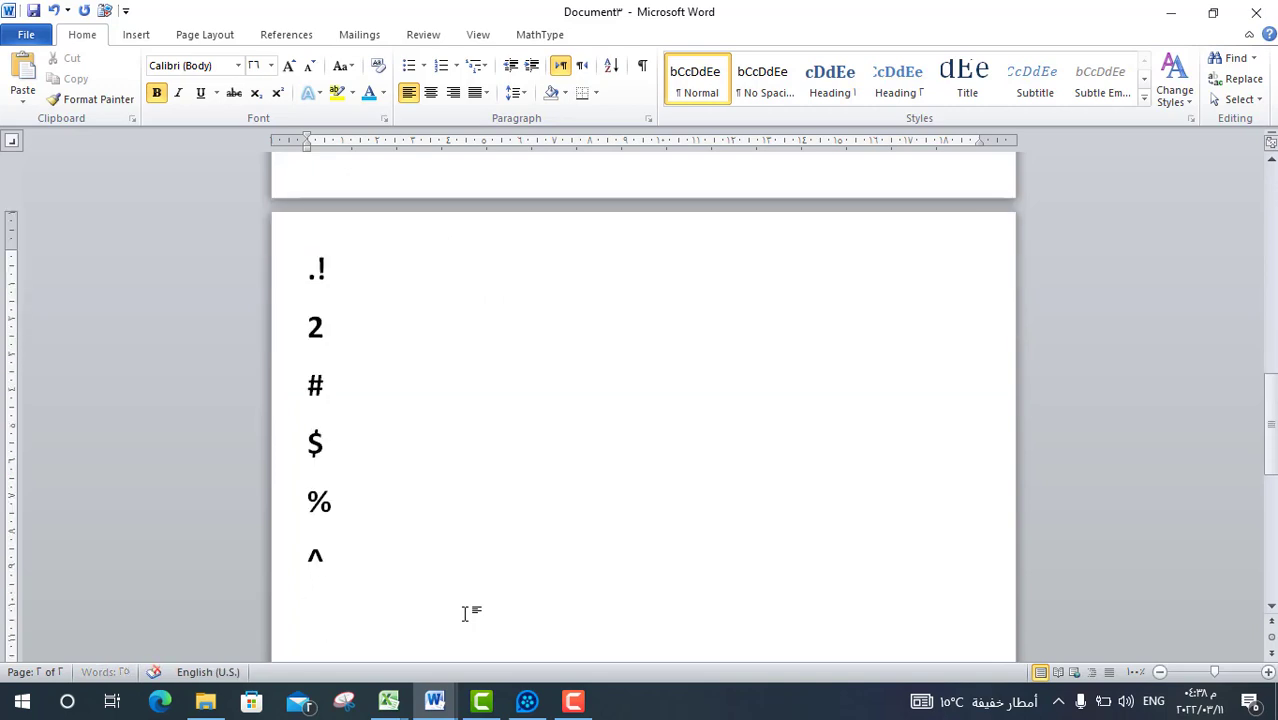
pyautogui.write('*')
pyautogui.press('Return')
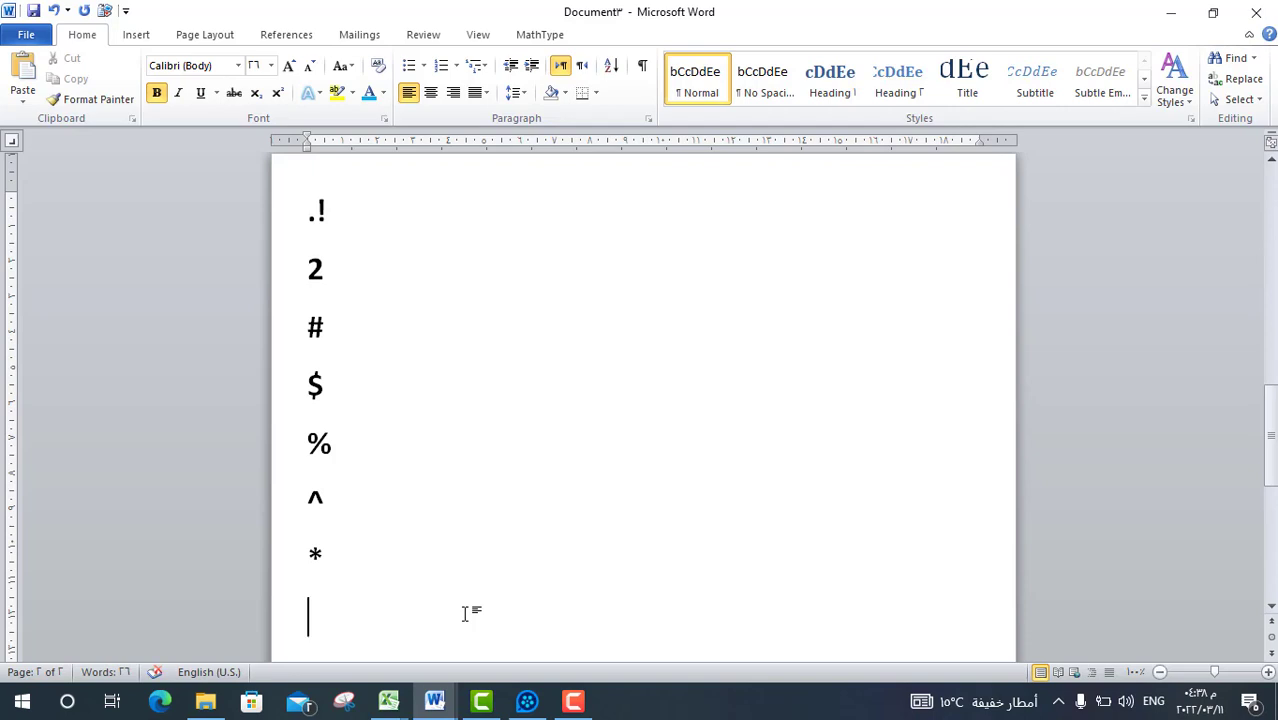
# Add &, (, ), -, + and = on separate lines, correcting a mistyped equals sign.
pyautogui.write('&')
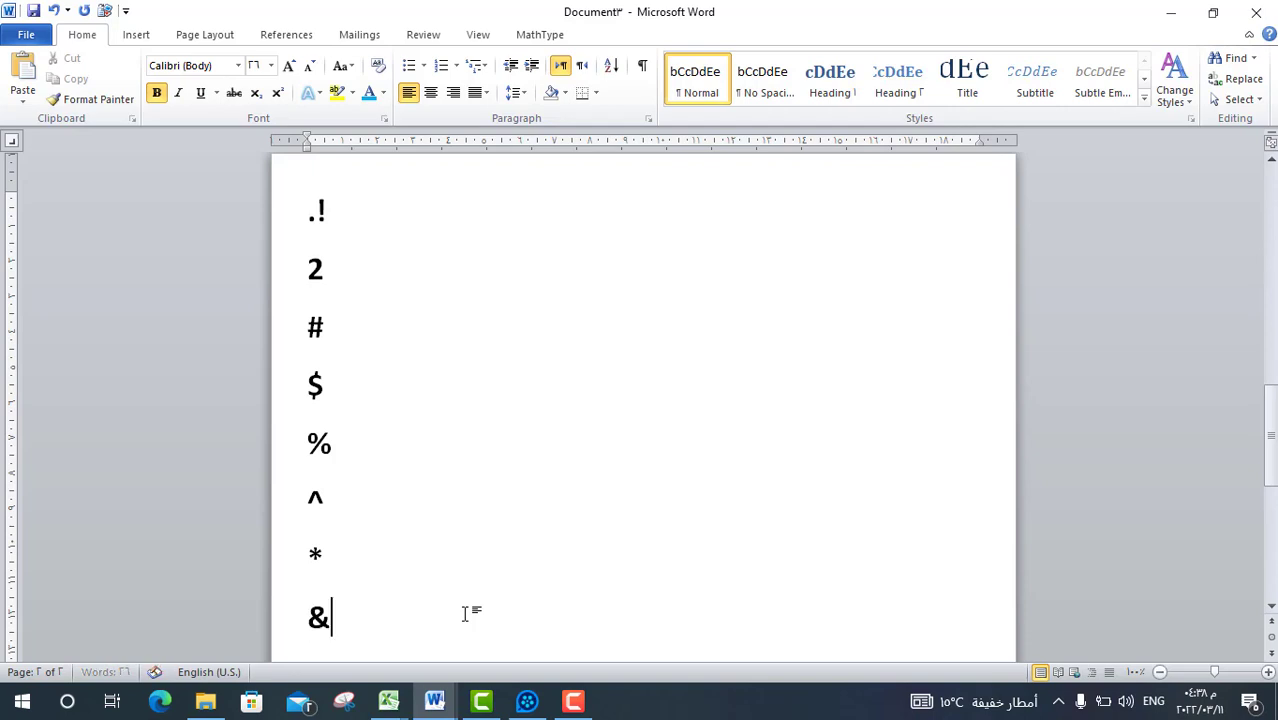
pyautogui.press('Return')
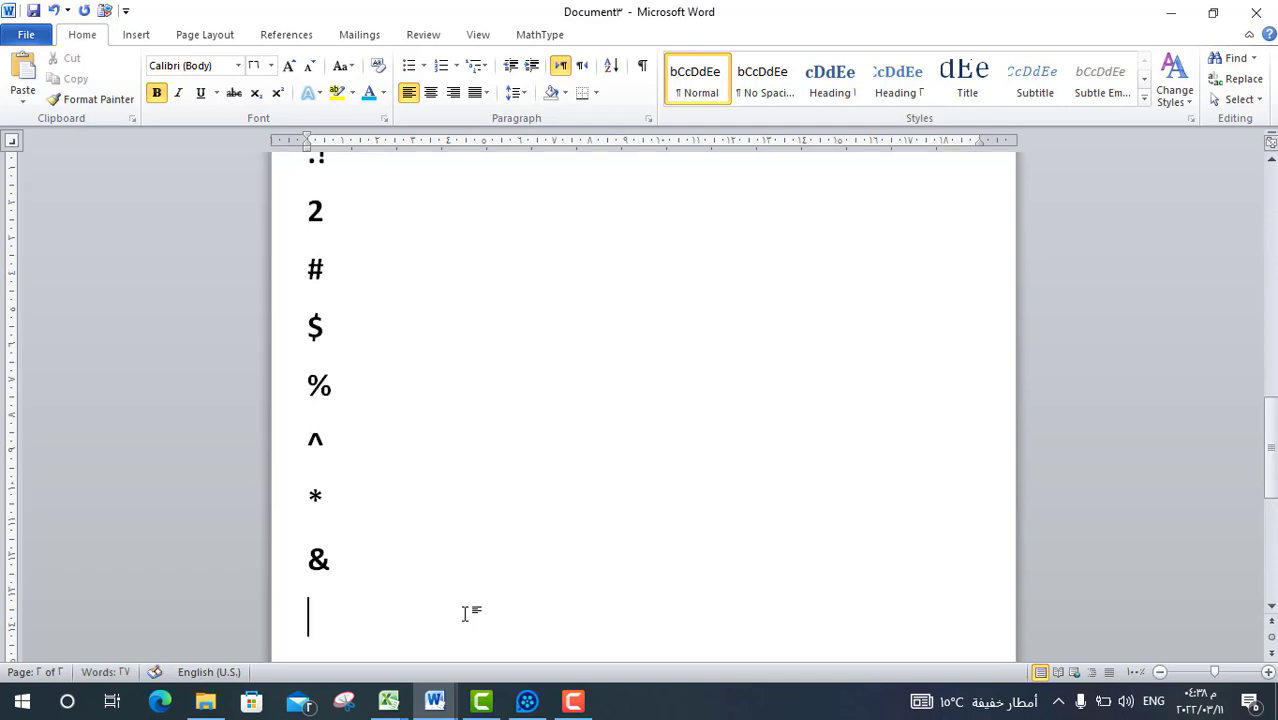
pyautogui.write('(')
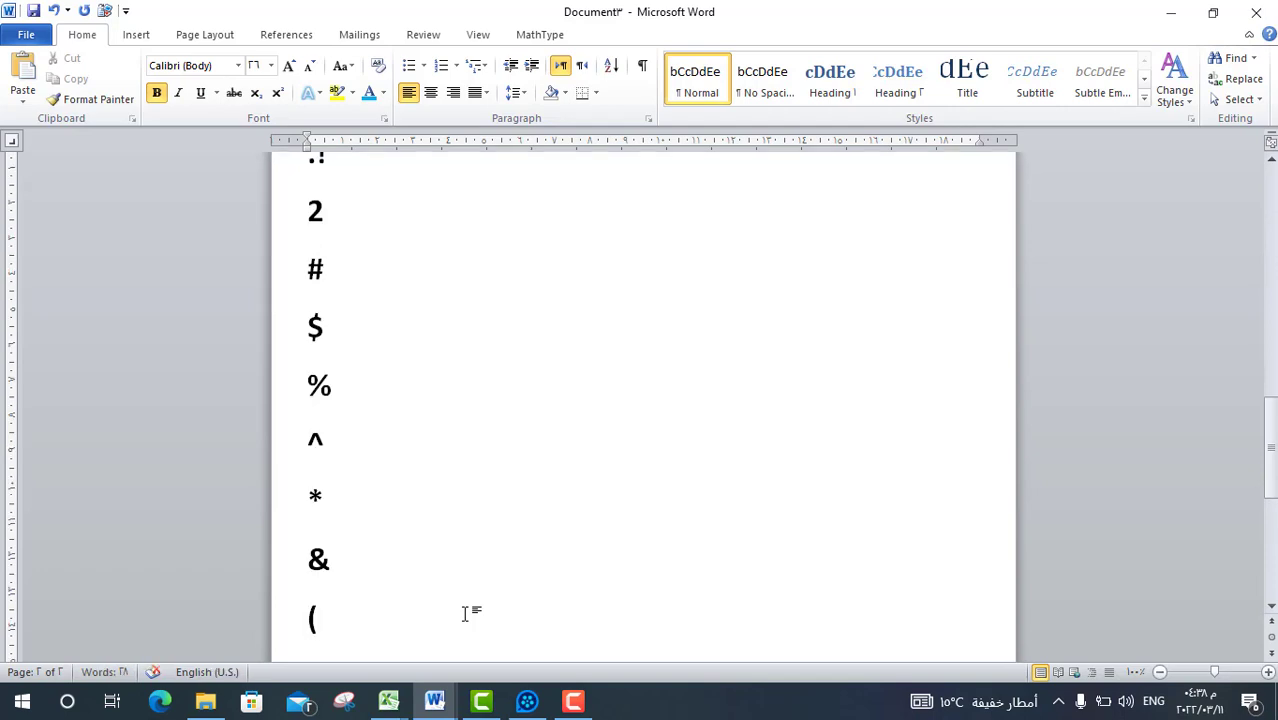
pyautogui.press('Return')
pyautogui.write(')')
pyautogui.press('Return')
pyautogui.write('-')
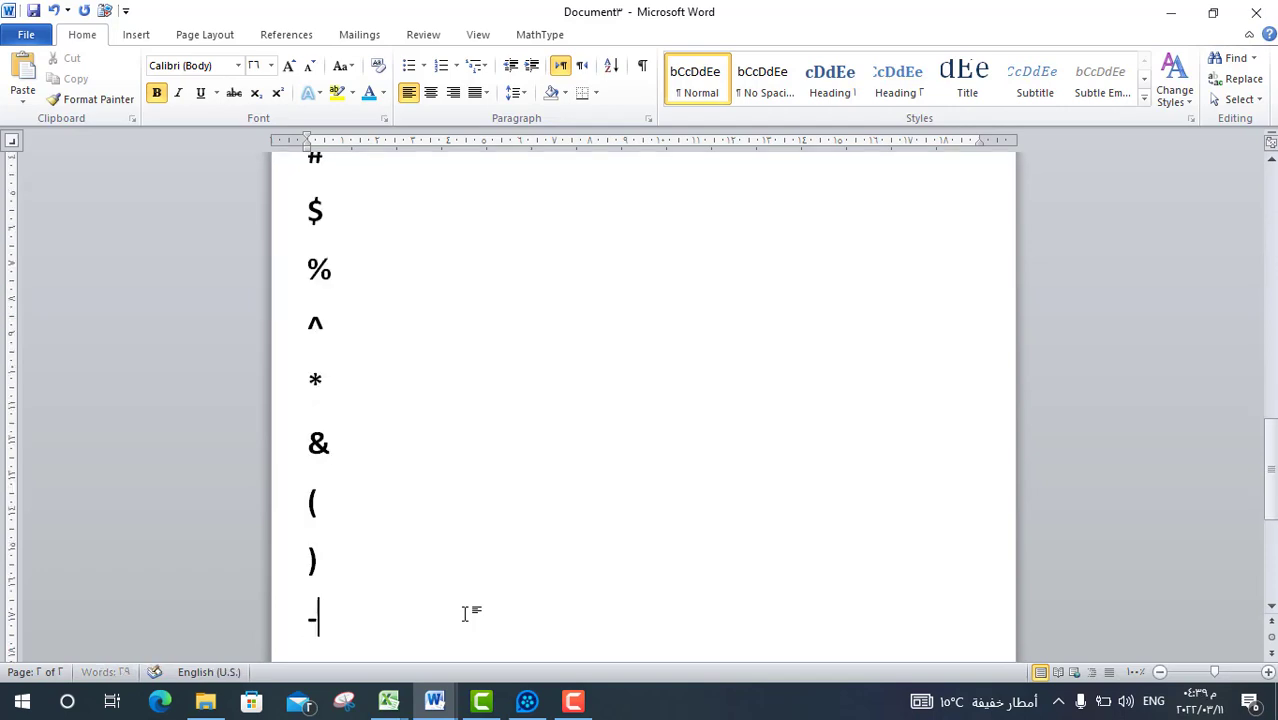
pyautogui.press('Return')
pyautogui.press('Return')
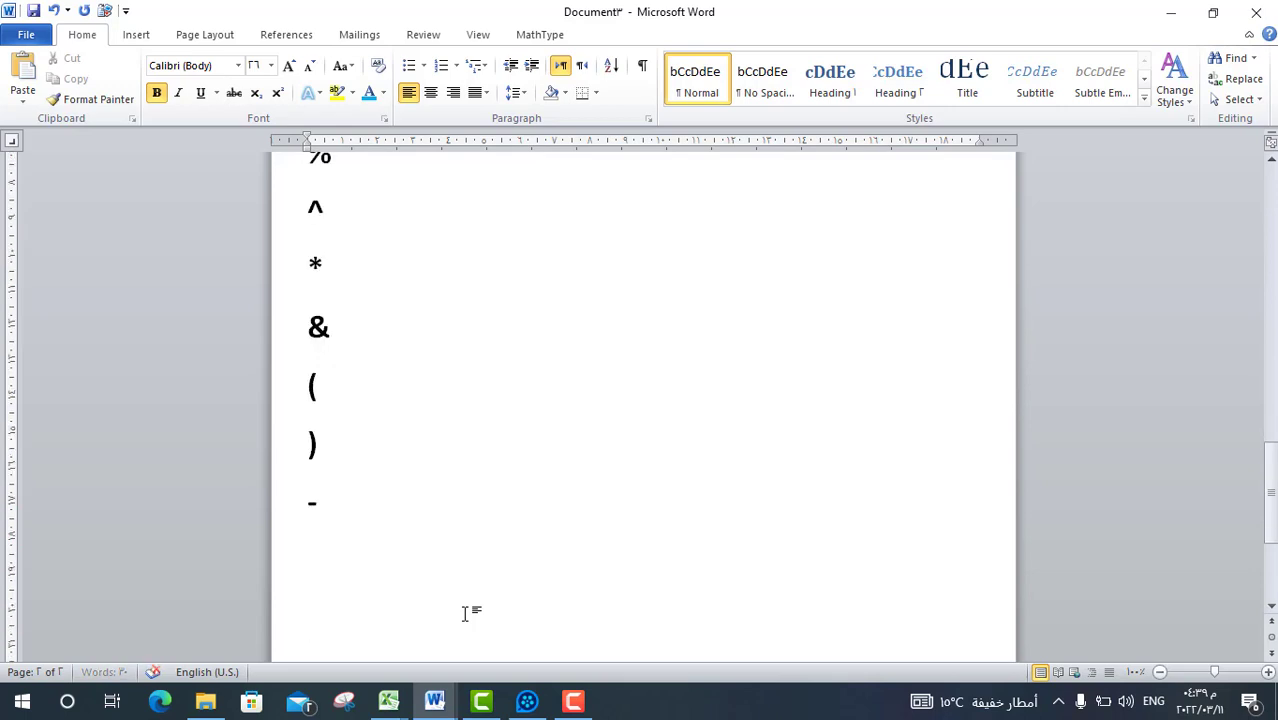
pyautogui.write('=')
pyautogui.press('BackSpace')
pyautogui.write('+')
pyautogui.press('Return')
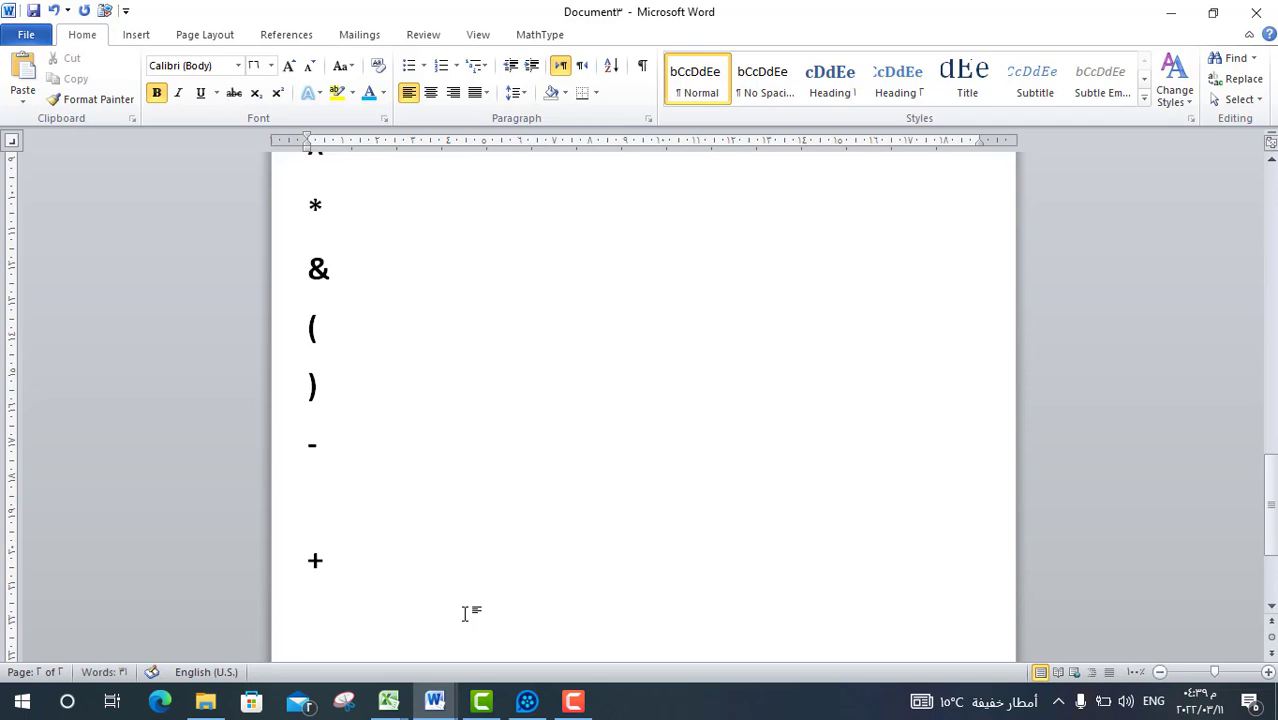
pyautogui.write('=')
# Add the apostrophe, double quote, question mark, full stop and comma lines, each followed by a new line.
pyautogui.press('Return')
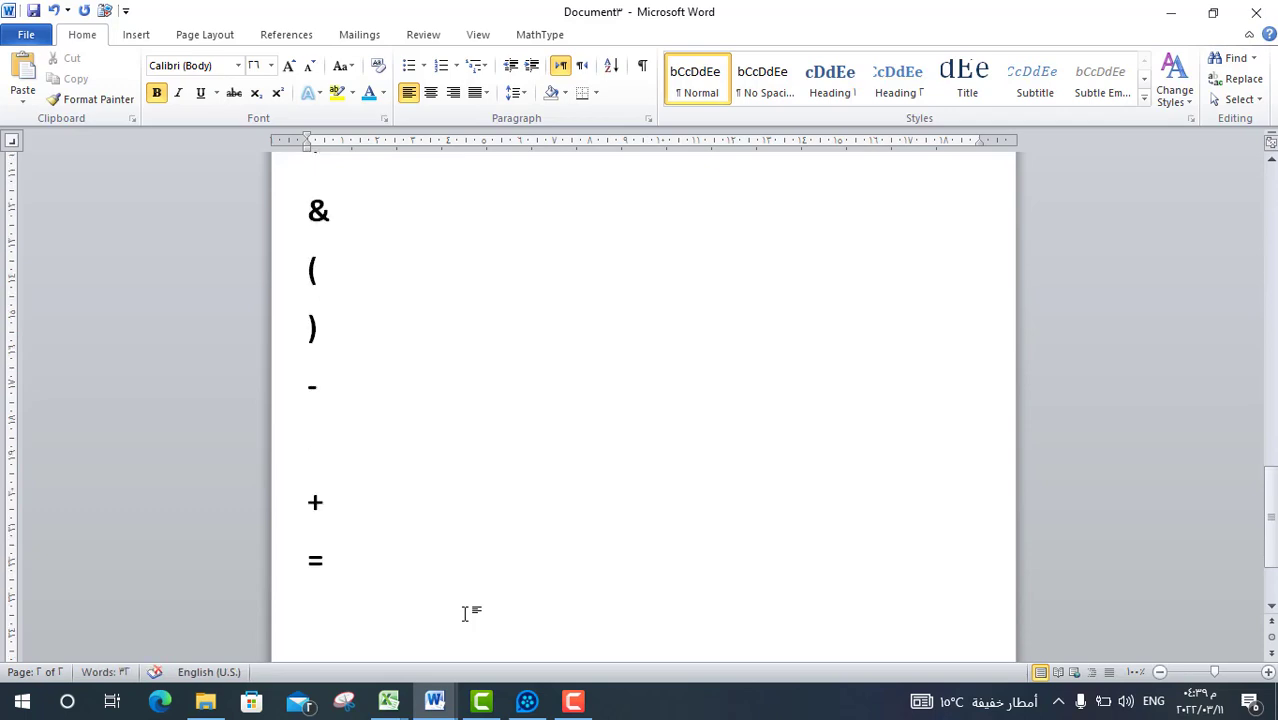
pyautogui.write("'")
pyautogui.press('Return')
pyautogui.write('"')
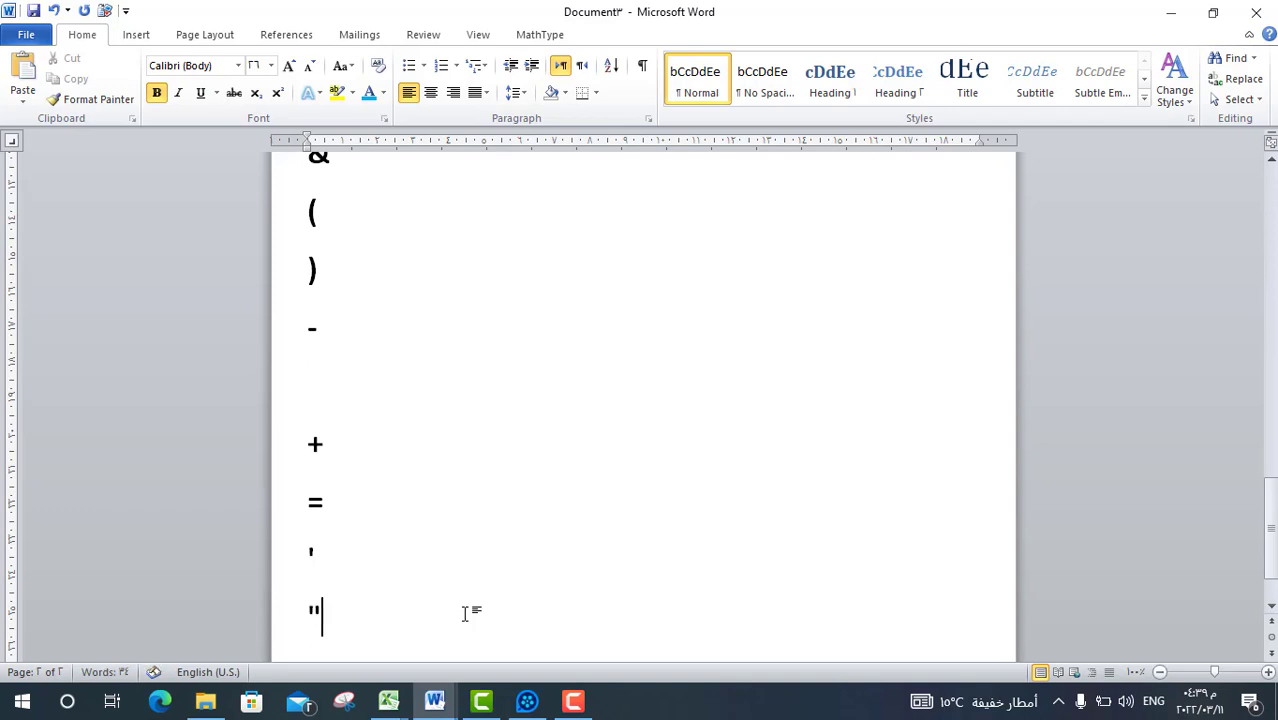
pyautogui.press('Return')
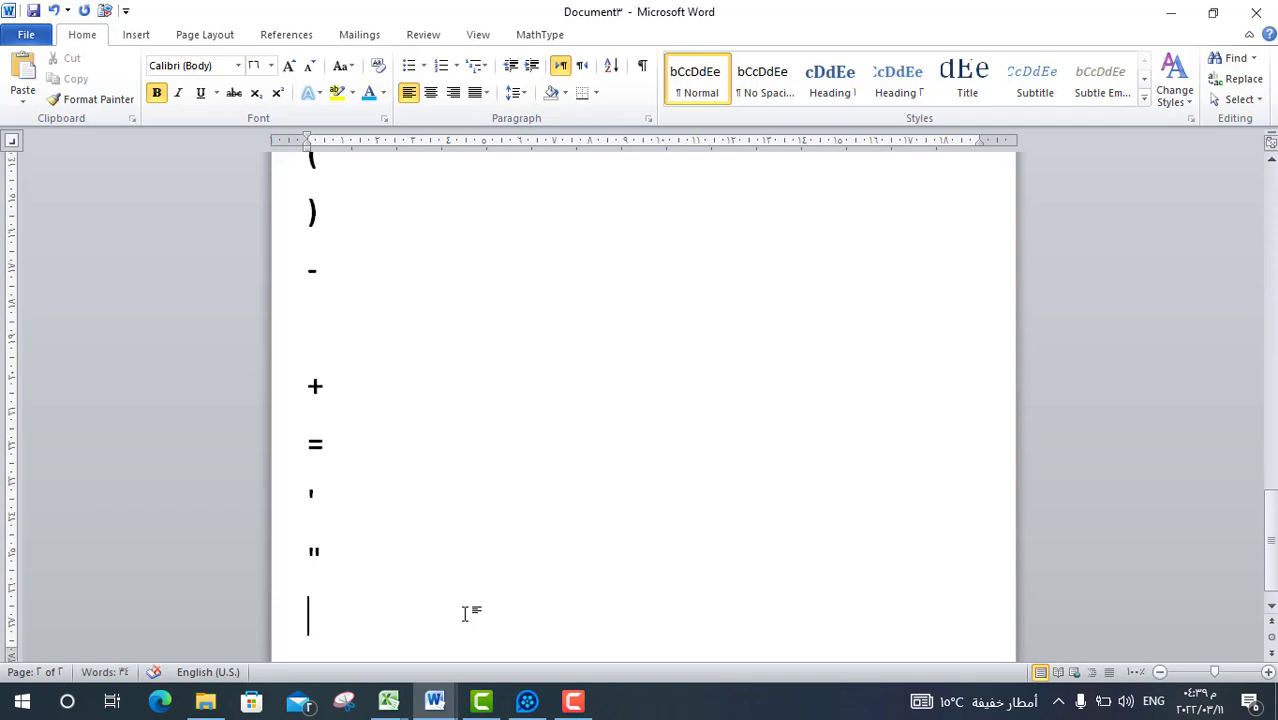
pyautogui.write('?')
pyautogui.press('Return')
pyautogui.write('.')
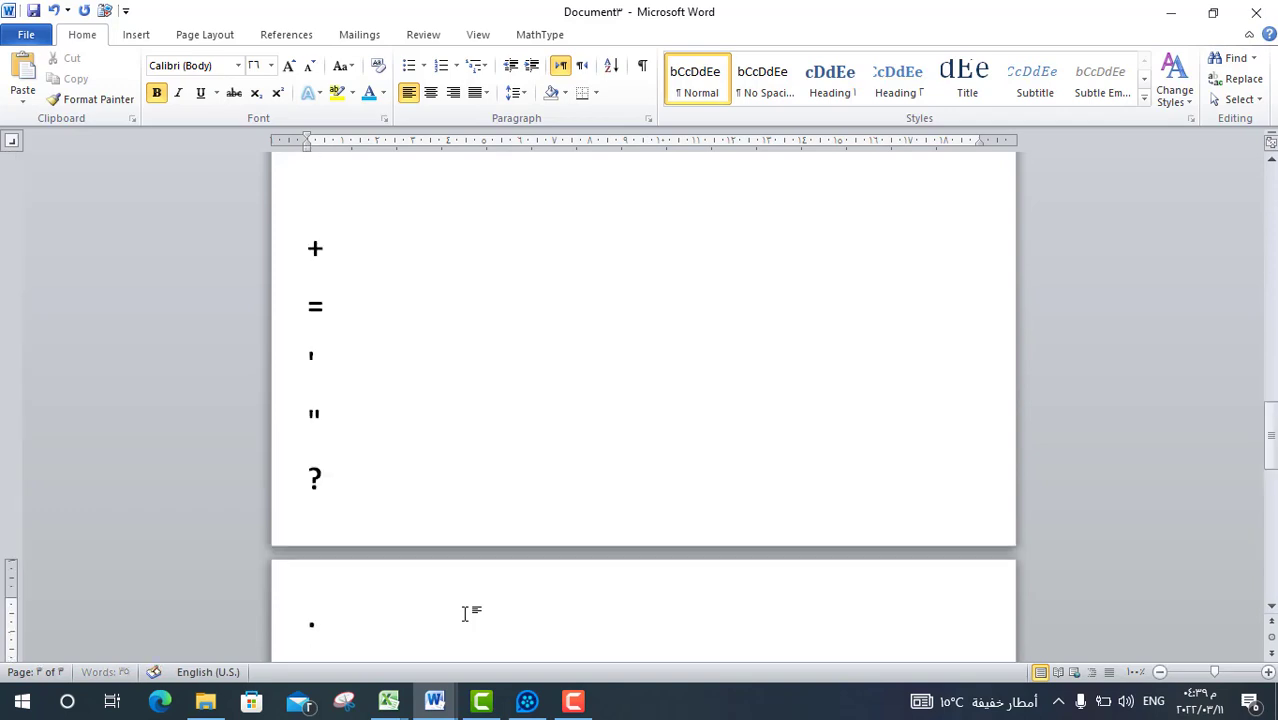
pyautogui.press('Return')
pyautogui.write(',')
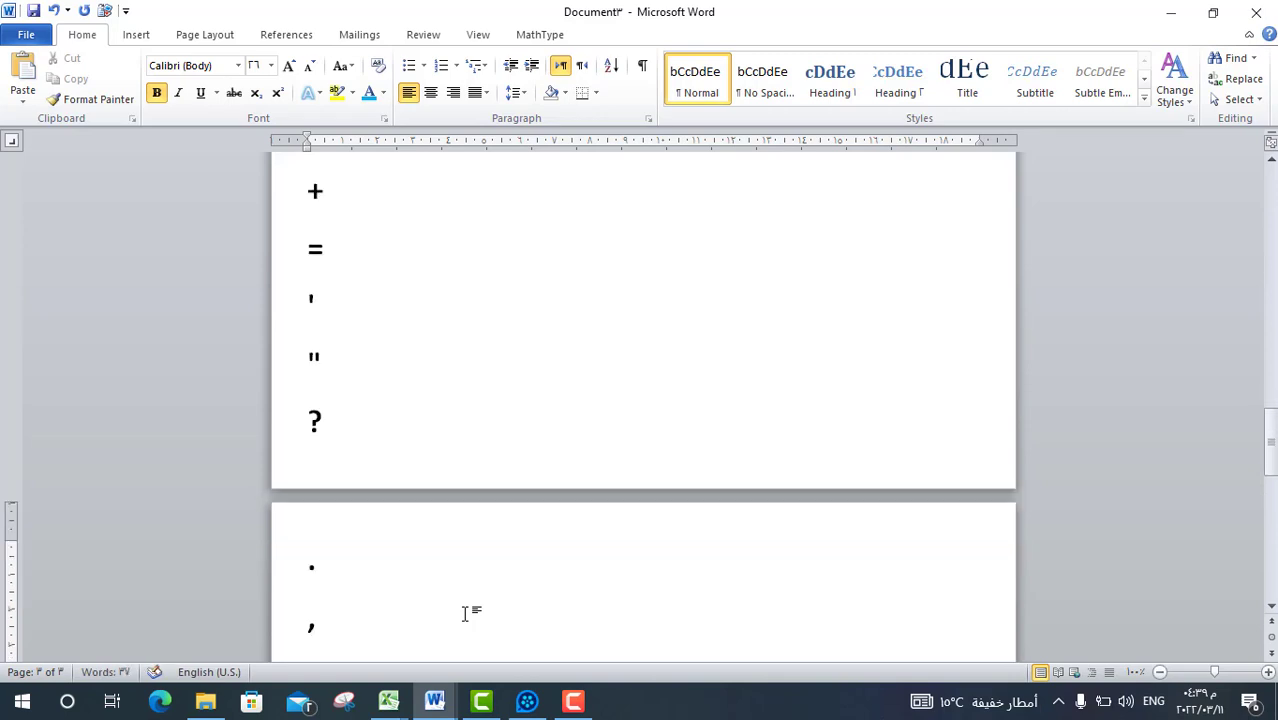
pyautogui.press('Return')
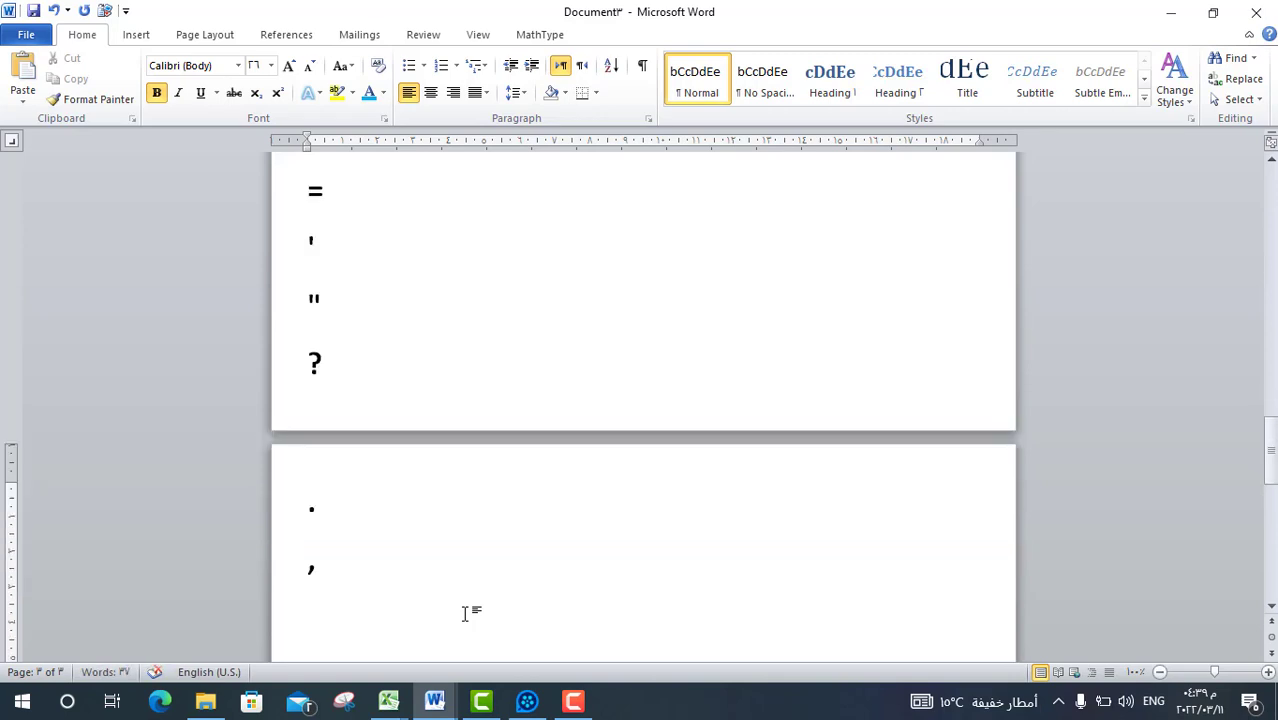
pyautogui.click(527, 701)
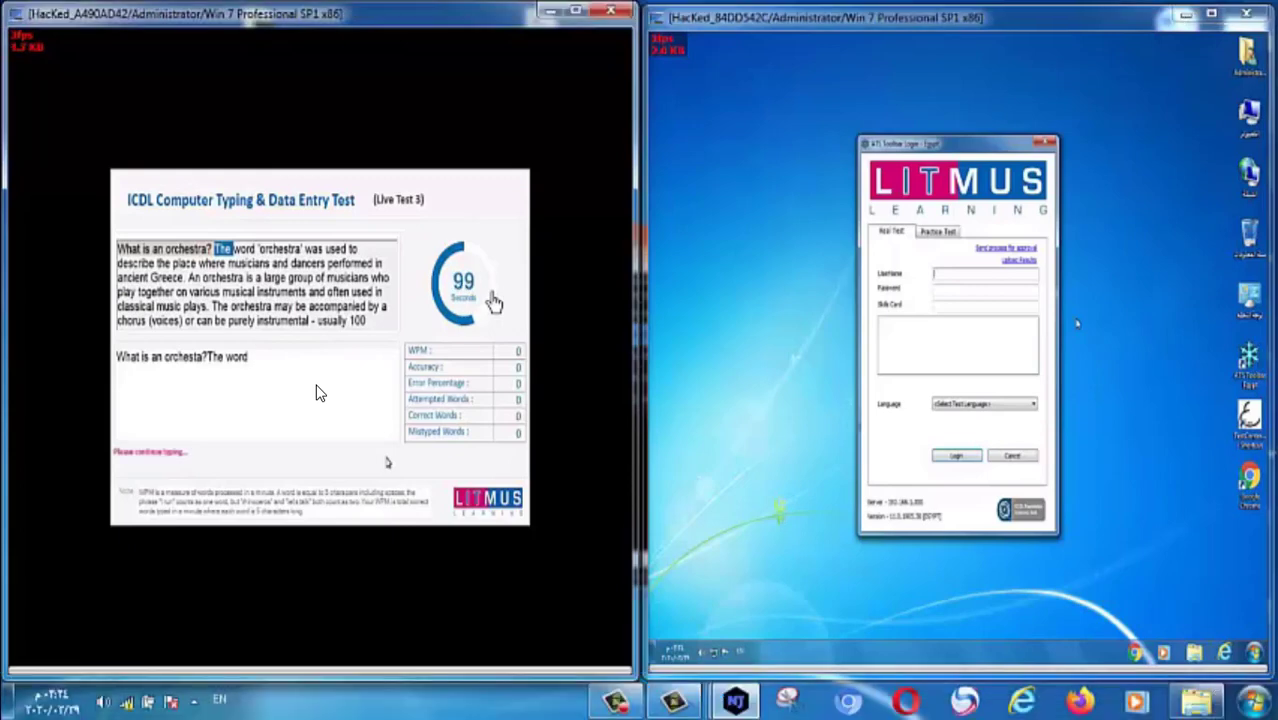
# Fast-forward the typing-test recording 30 seconds in three ten-second jumps.
pyautogui.press('Right')
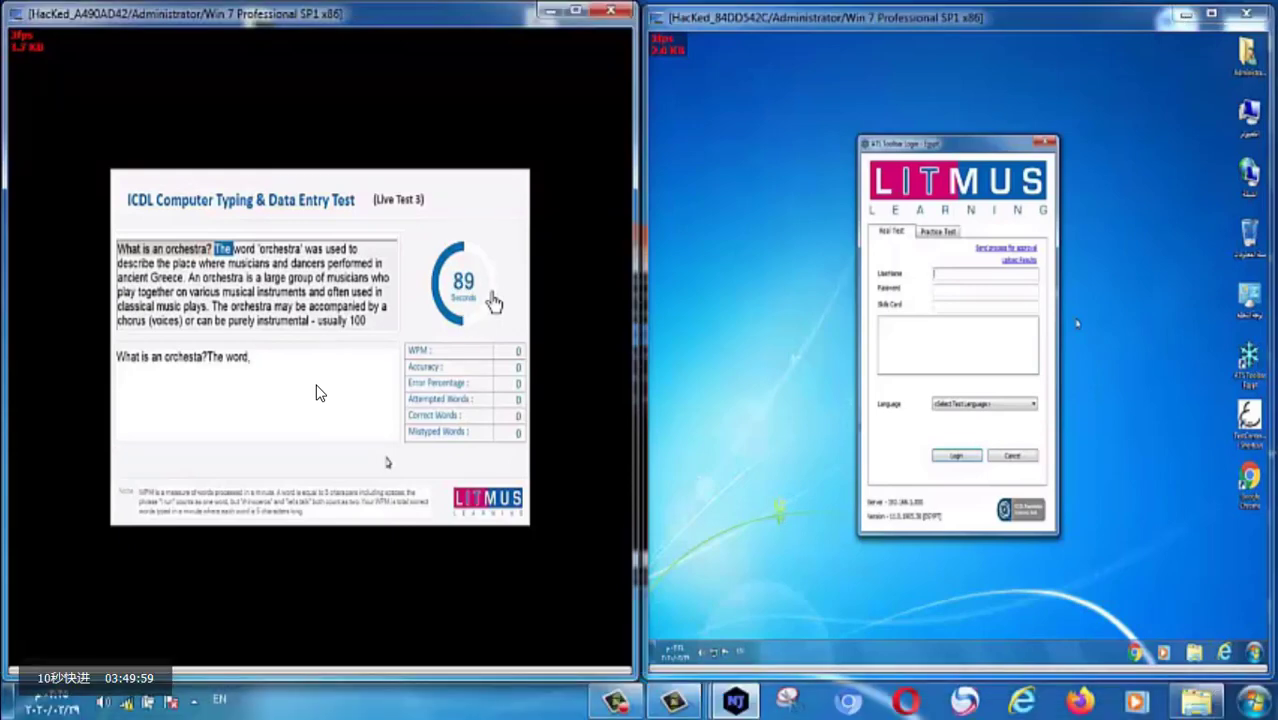
pyautogui.press('Right')
pyautogui.press('Right')
pyautogui.press('Right')
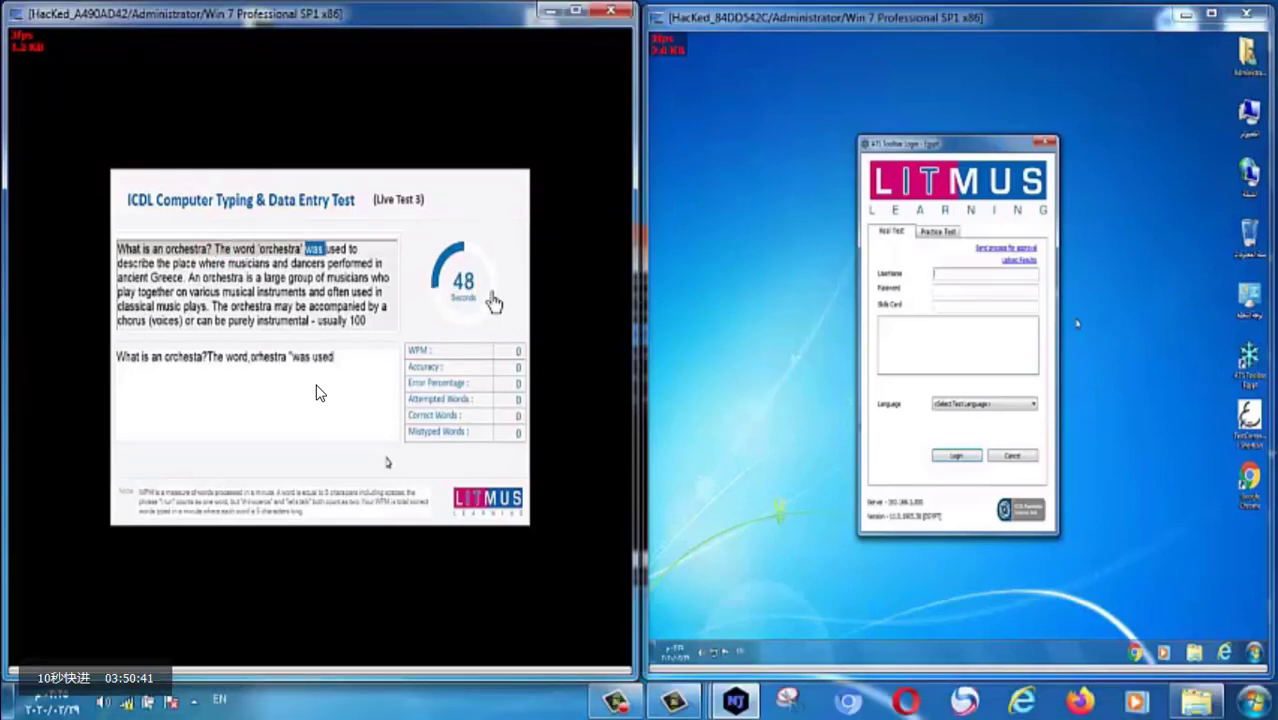
pyautogui.press('Right')
pyautogui.press('Right')
pyautogui.press('Right')
pyautogui.press('Right')
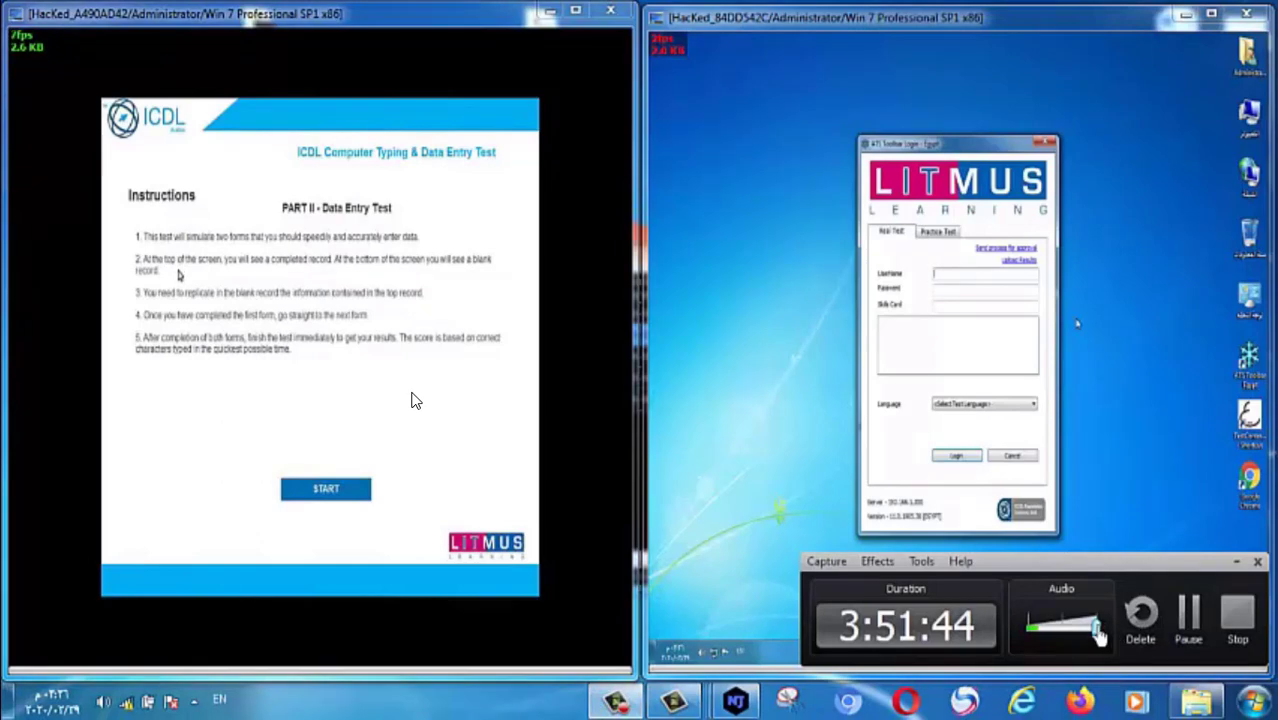
# Seek the recording ten seconds forward, then ten seconds back.
pyautogui.press('Right')
pyautogui.press('Right')
pyautogui.press('Left')
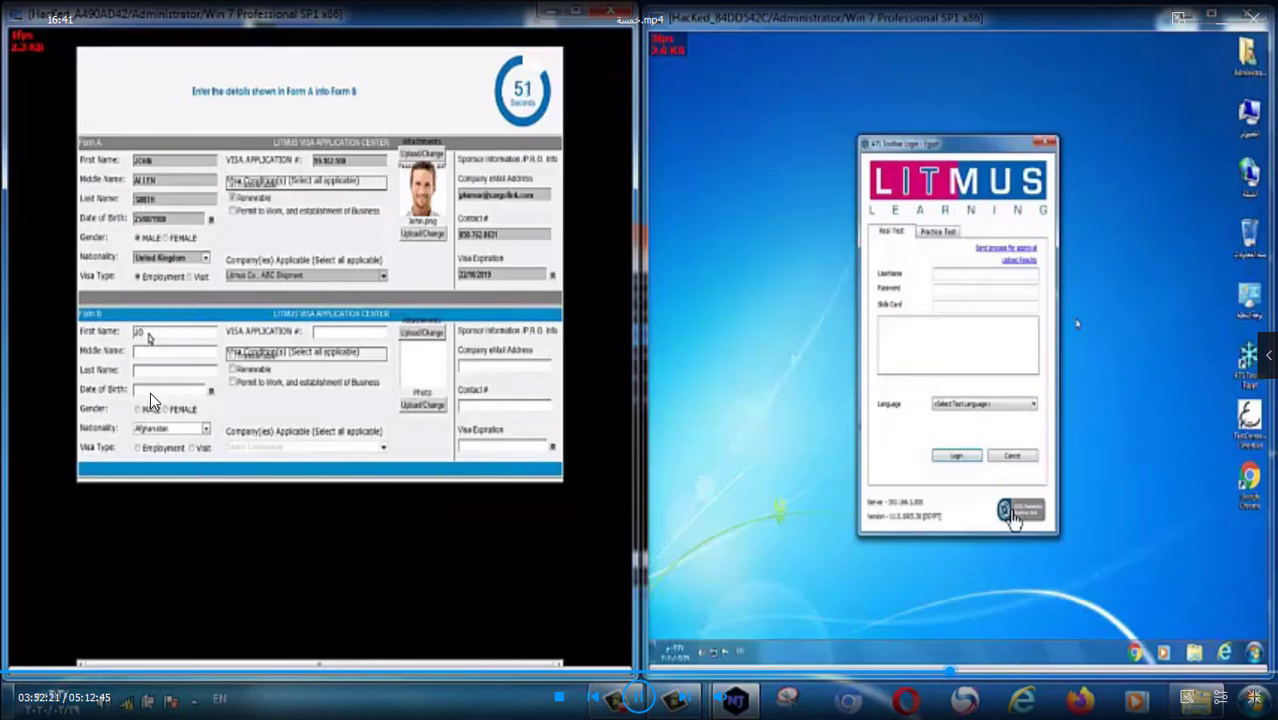
# Skip the recording 20 seconds ahead toward the Visa Application Summary form.
pyautogui.press('Right')
pyautogui.press('Right')
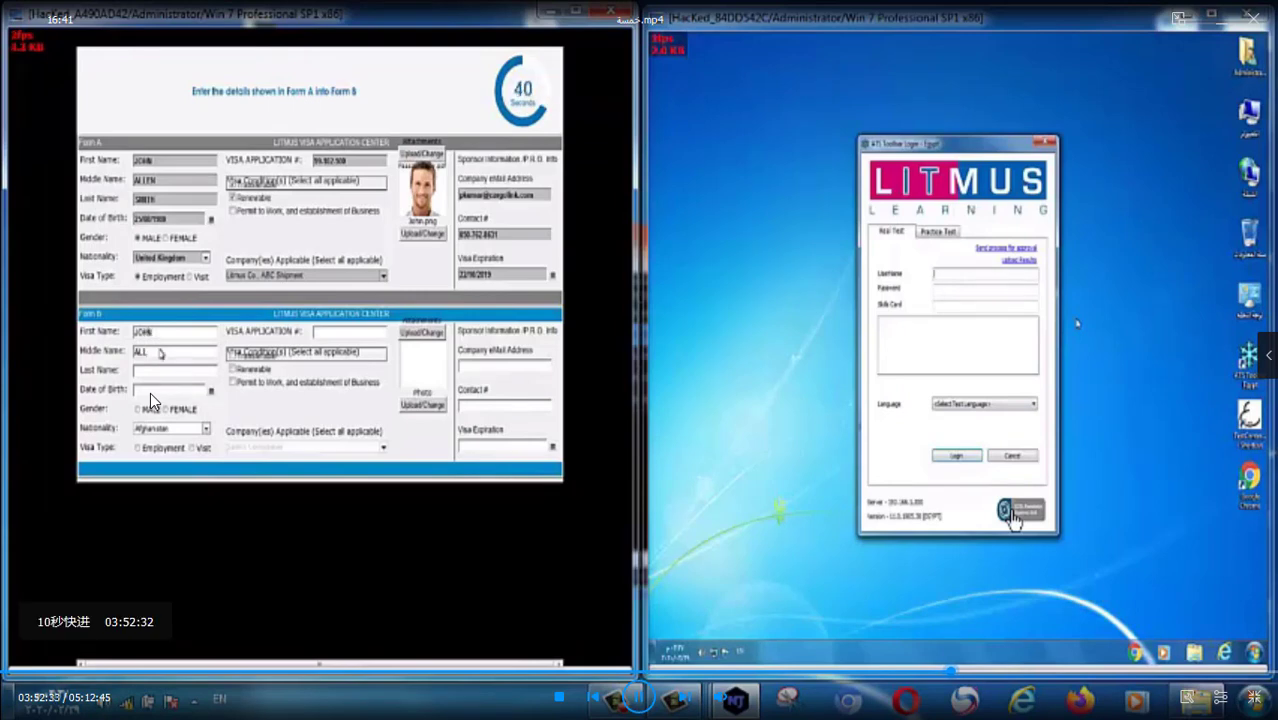
pyautogui.press('Right')
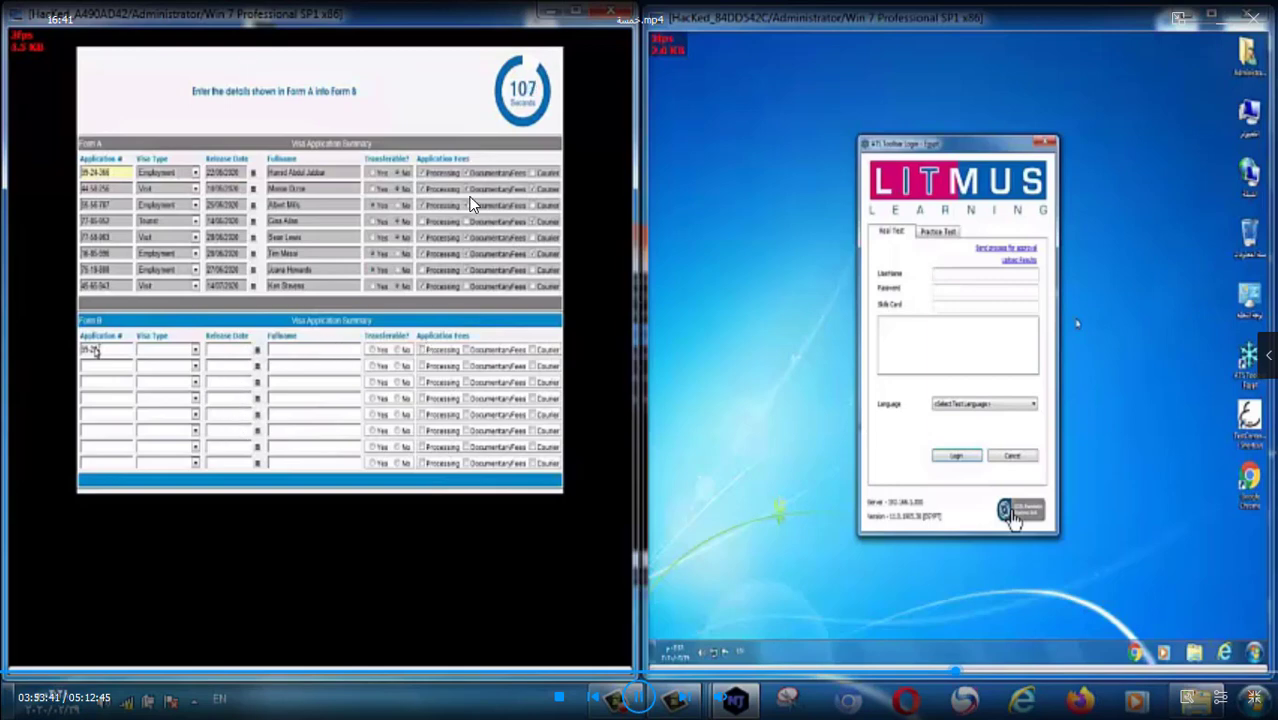
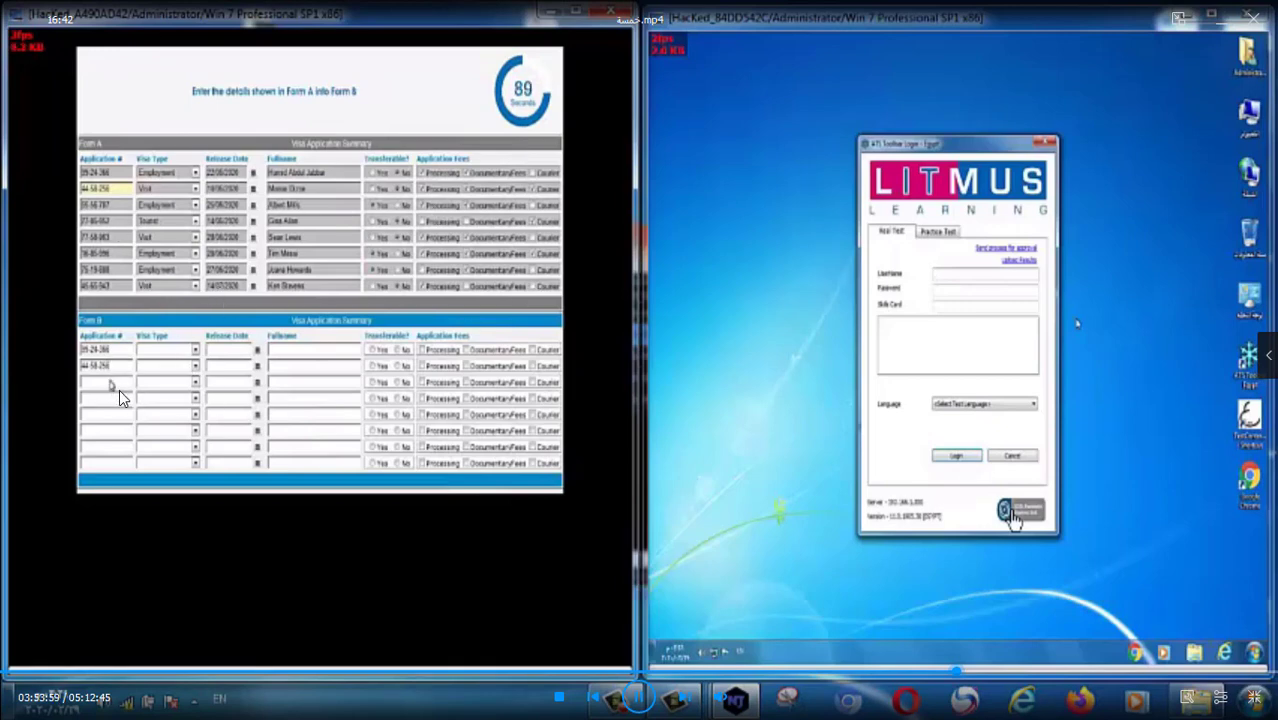
# Enter an application number, then skip the recording 20 seconds toward the test results.
pyautogui.press('Right')
pyautogui.press('Right')
pyautogui.press('Right')
pyautogui.press('Right')
pyautogui.press('Right')
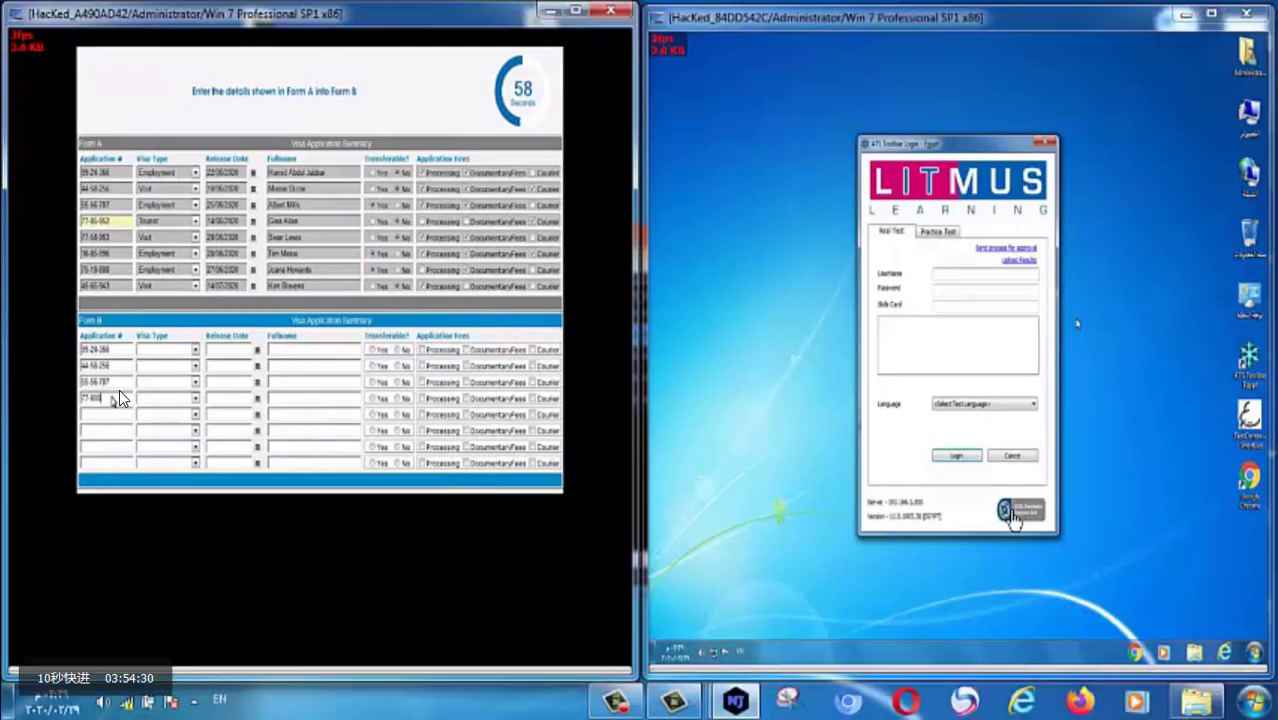
pyautogui.press('Right')
pyautogui.press('Right')
pyautogui.press('Right')
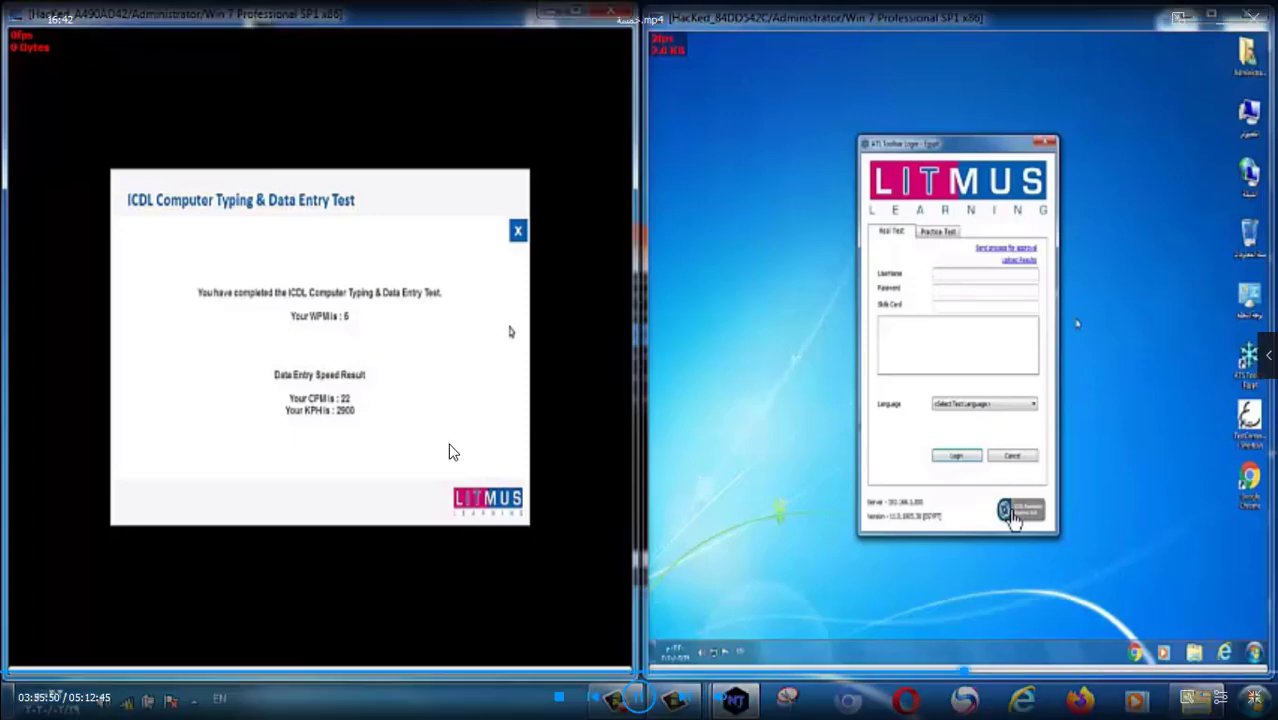
# Take QQ Player out of full screen and minimize it to reveal the Word document.
pyautogui.doubleClick(571, 490)
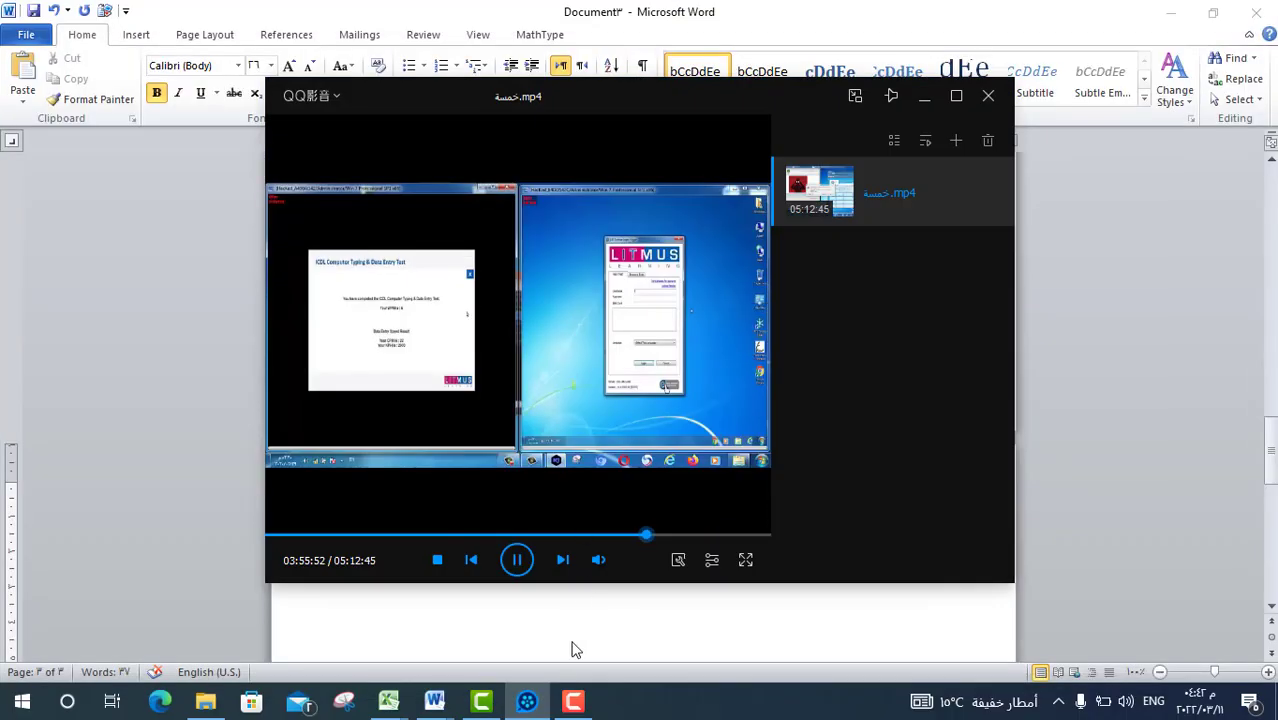
pyautogui.click(572, 700)
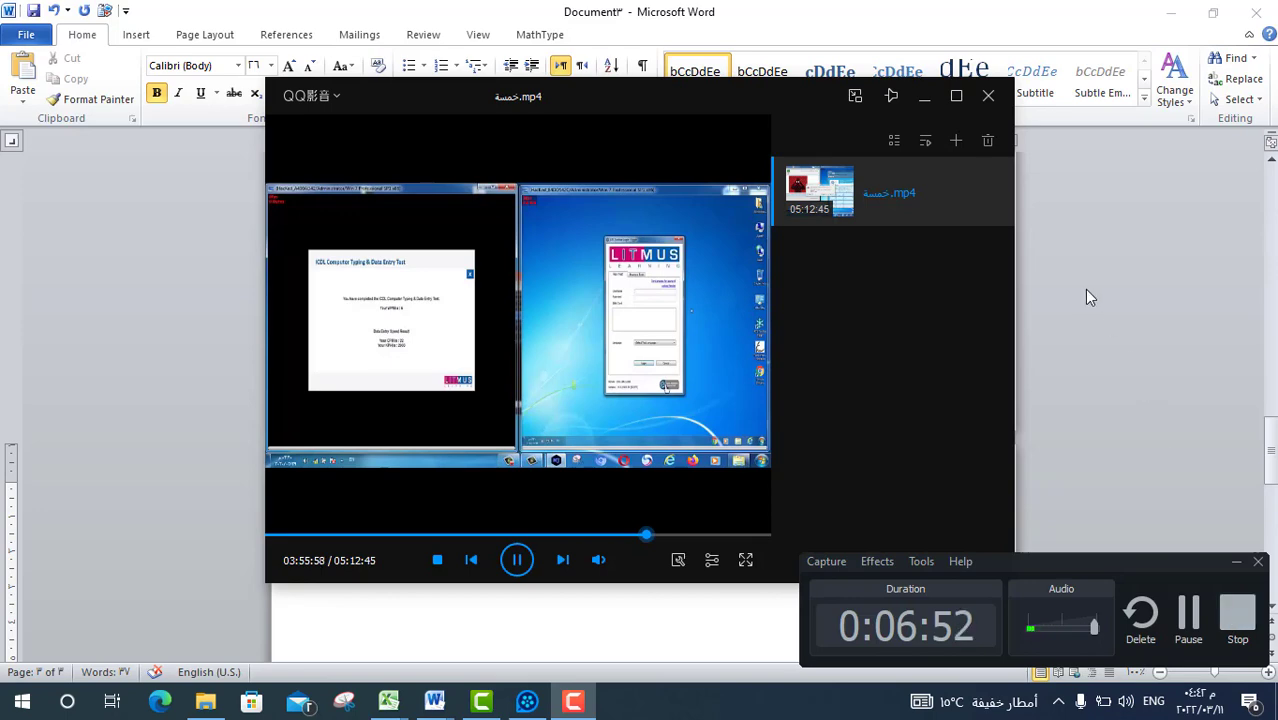
pyautogui.scroll(-3, 1084, 291)
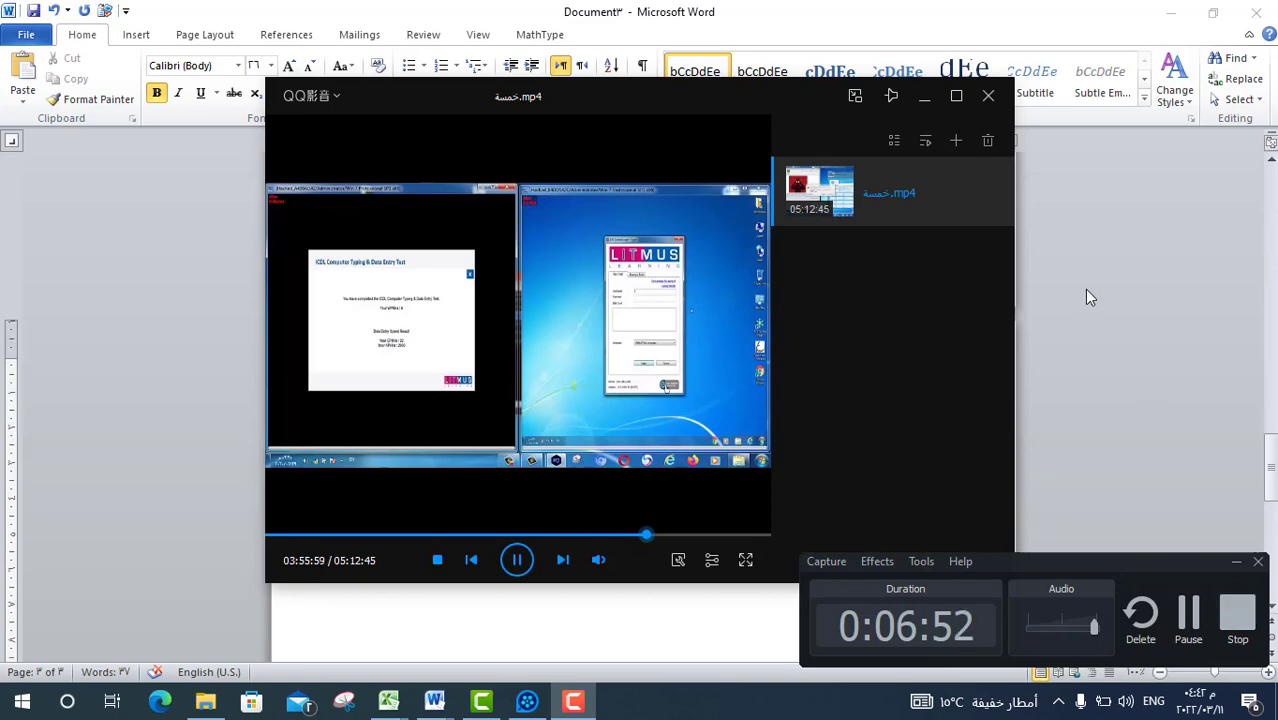
pyautogui.click(924, 96)
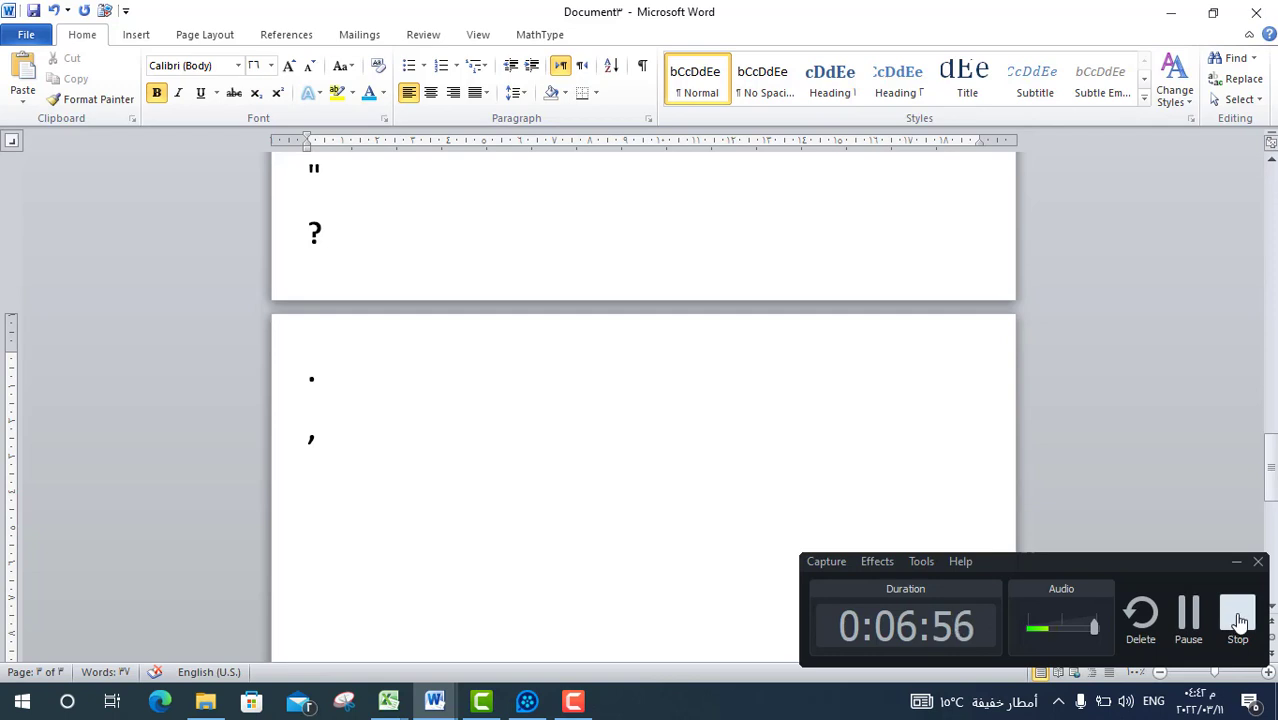